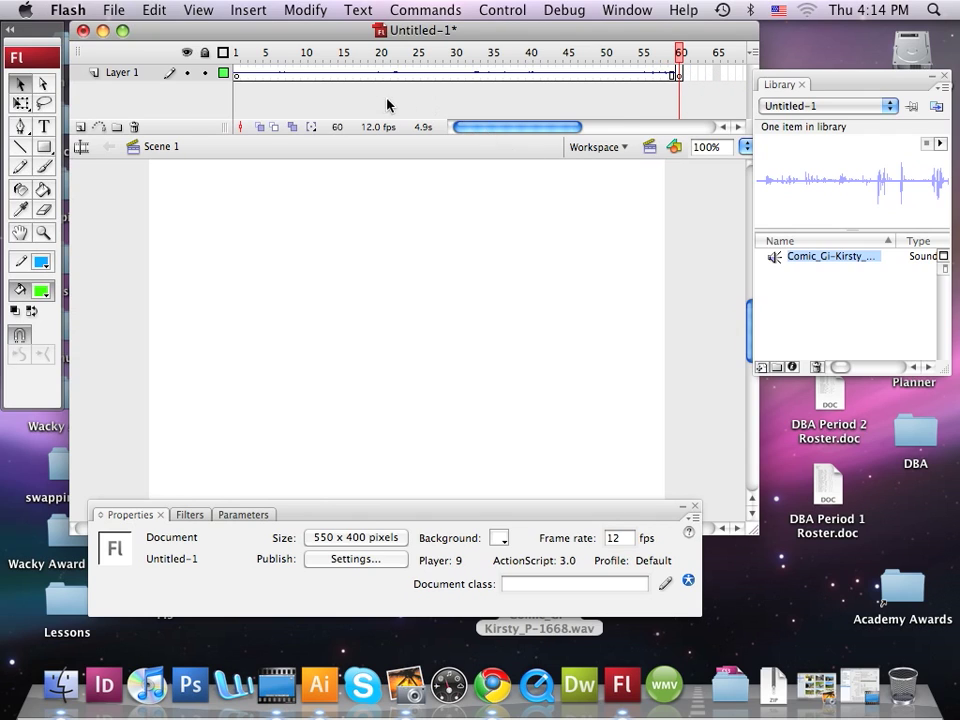
# Play the timeline to listen to the imported sound
pyautogui.click(502, 10)
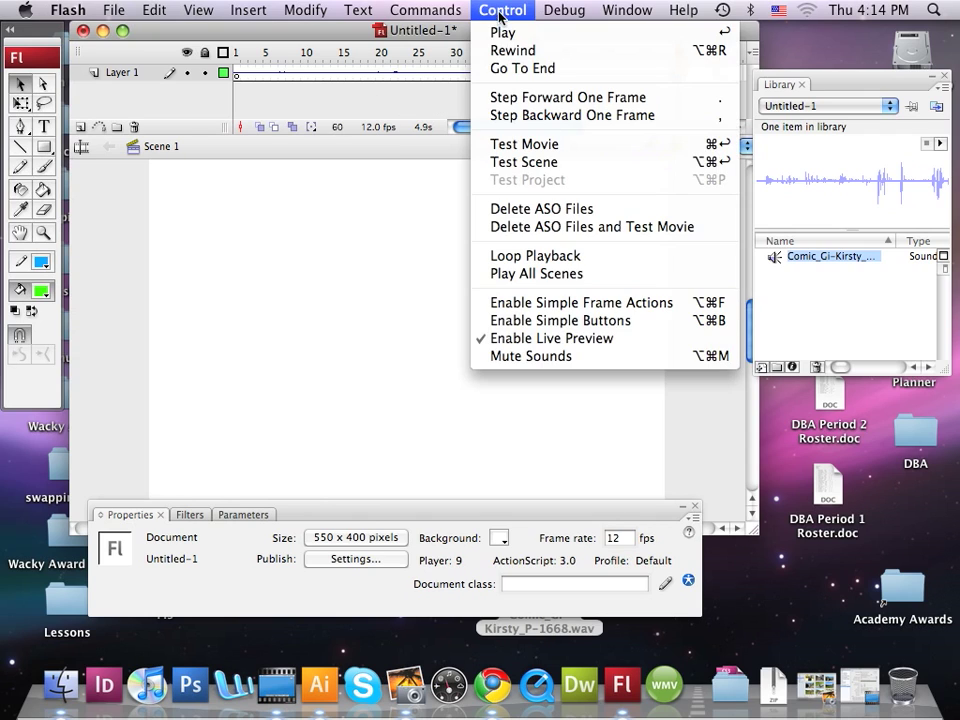
pyautogui.click(501, 32)
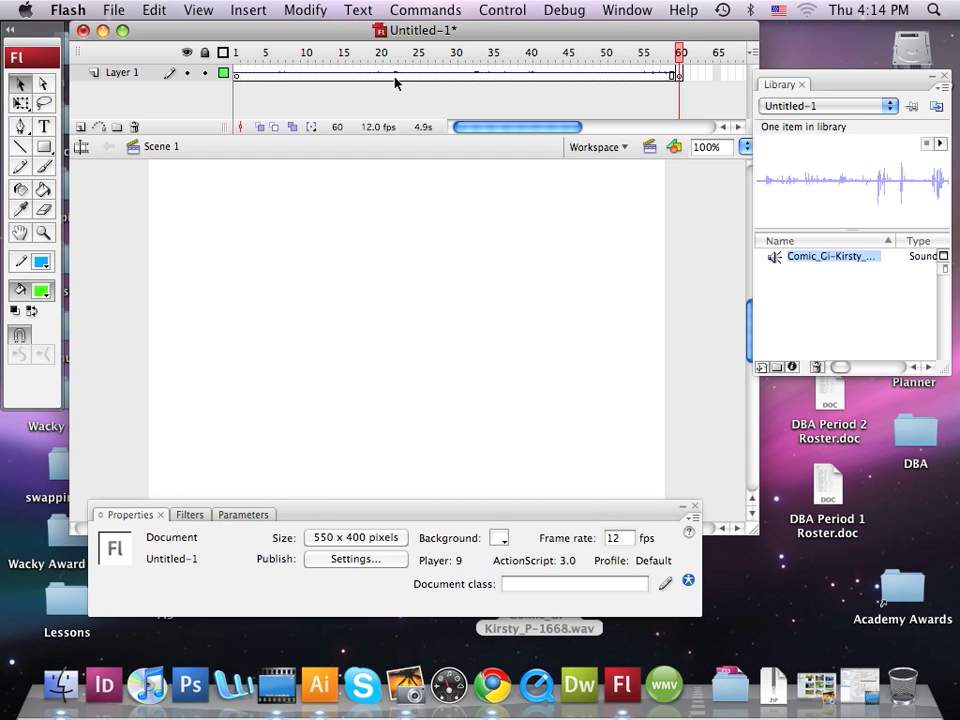
# Rename Layer 1 as "gigle sound"
pyautogui.click(119, 76)
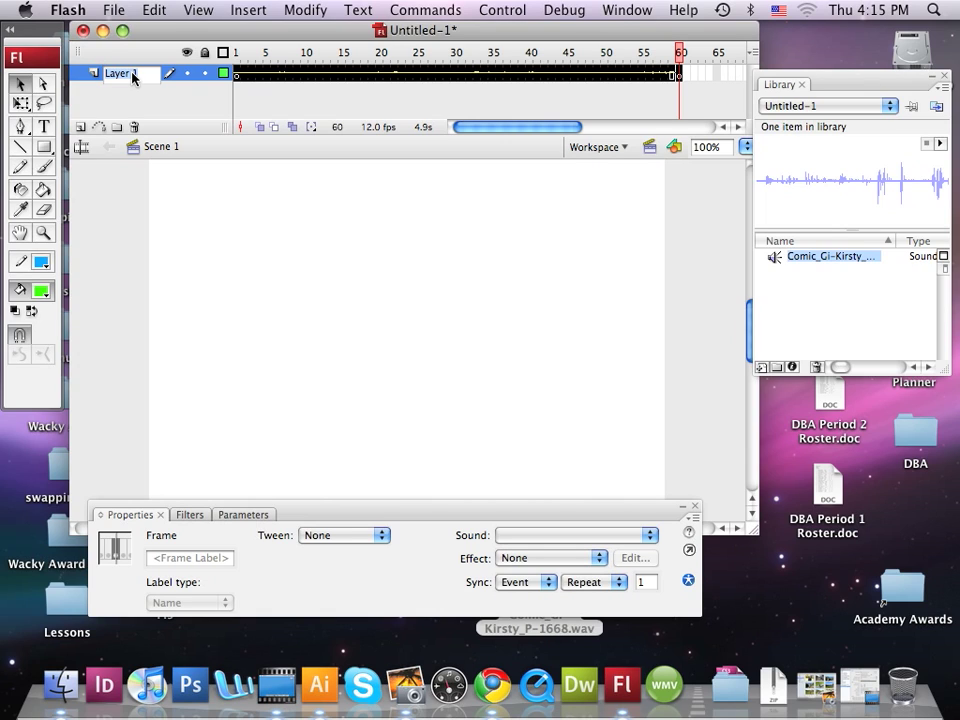
pyautogui.write('igle sound')
pyautogui.click(157, 105)
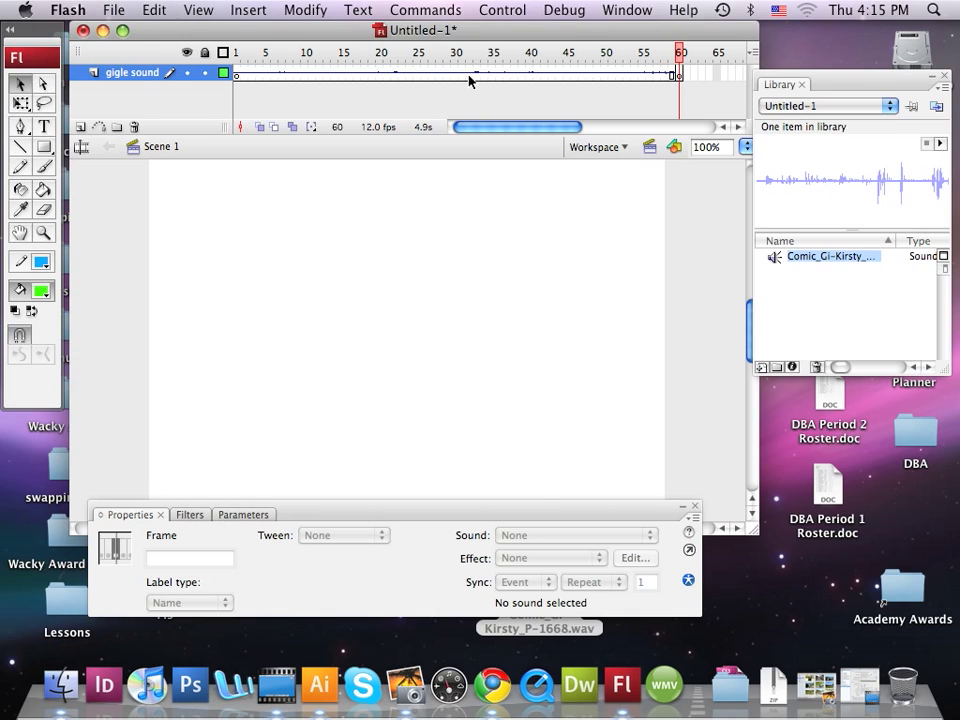
# Open the volume envelope of the sound on the gigle sound layer and add a full-volume control point at about frame 5
pyautogui.doubleClick(338, 77)
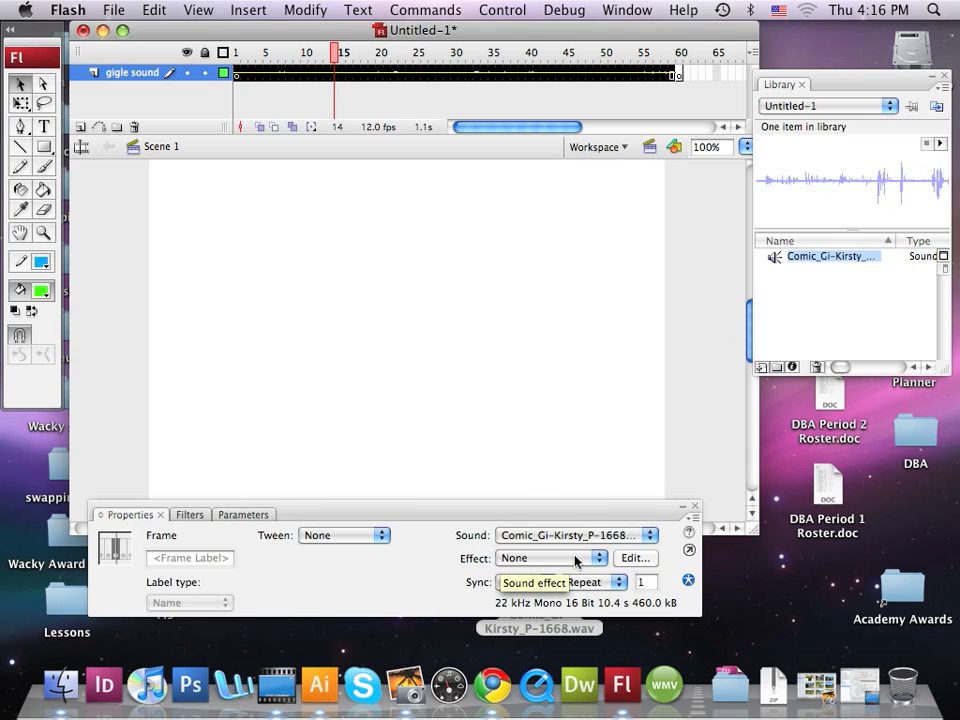
pyautogui.click(633, 562)
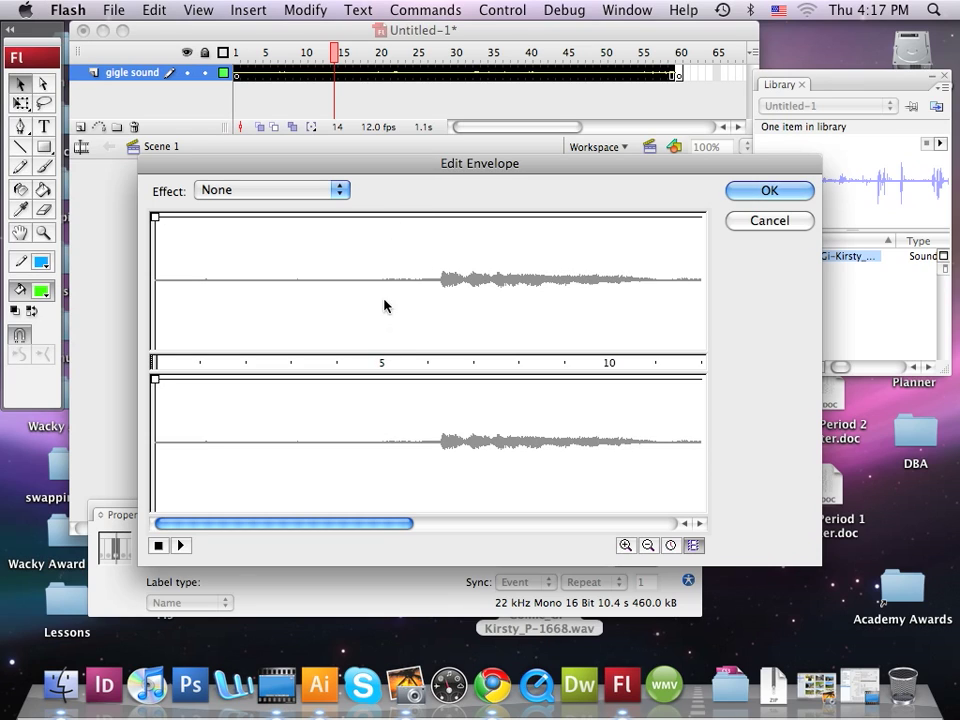
pyautogui.click(380, 217)
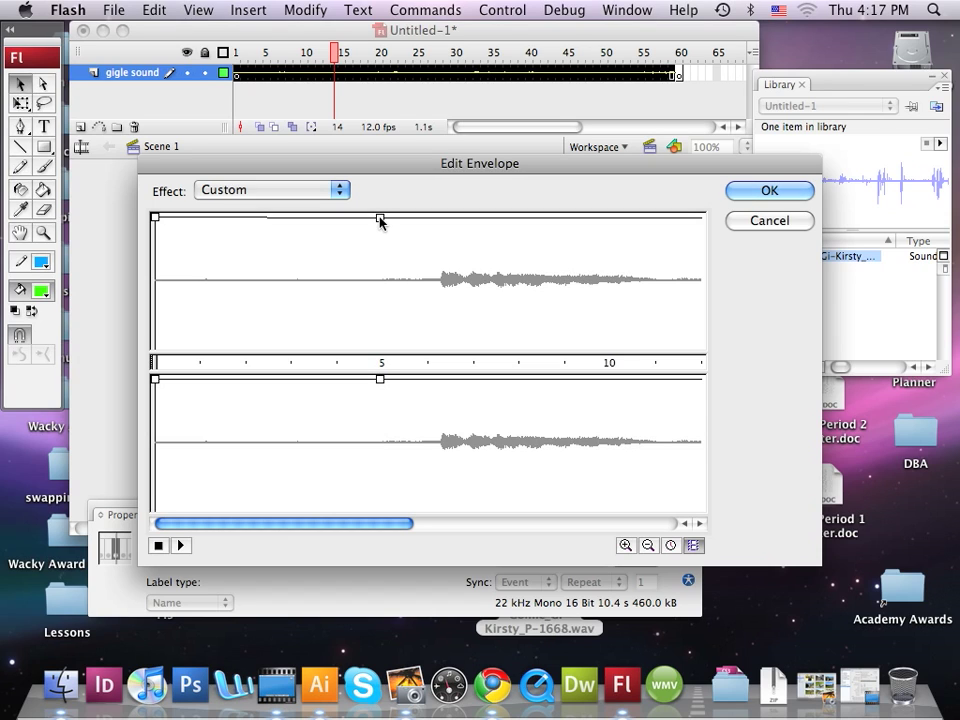
pyautogui.moveTo(380, 217)
pyautogui.mouseDown()
pyautogui.moveTo(377, 277)
pyautogui.moveTo(379, 209)
pyautogui.mouseUp()
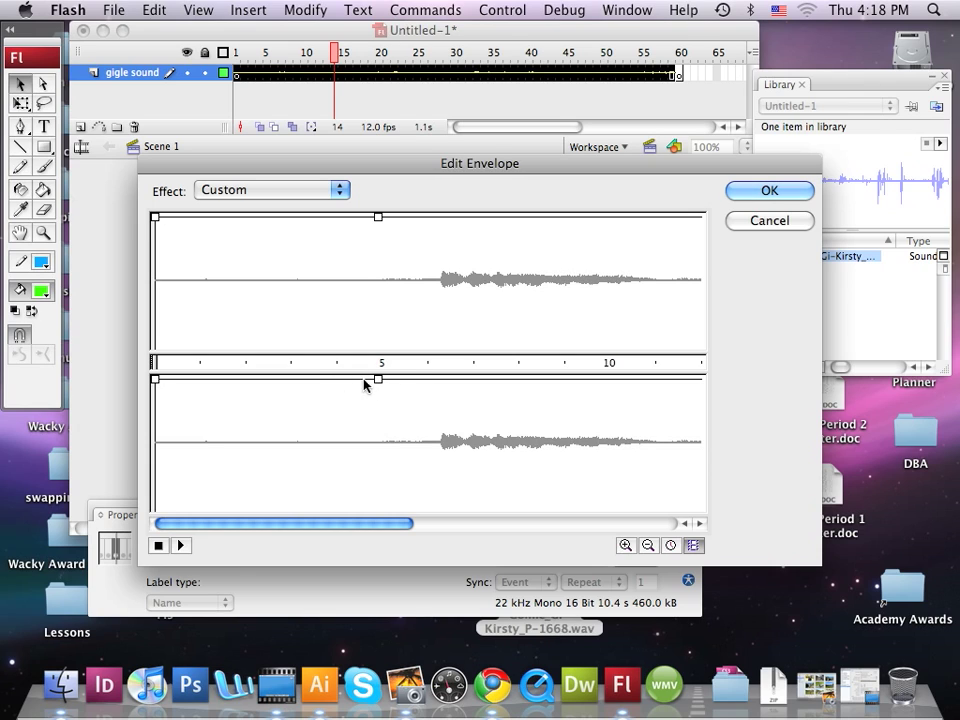
# Add another envelope point and lower both channels to silence straight down at frame 5, accepting the envelope
pyautogui.click(426, 220)
pyautogui.moveTo(426, 220); pyautogui.dragTo(531, 347)
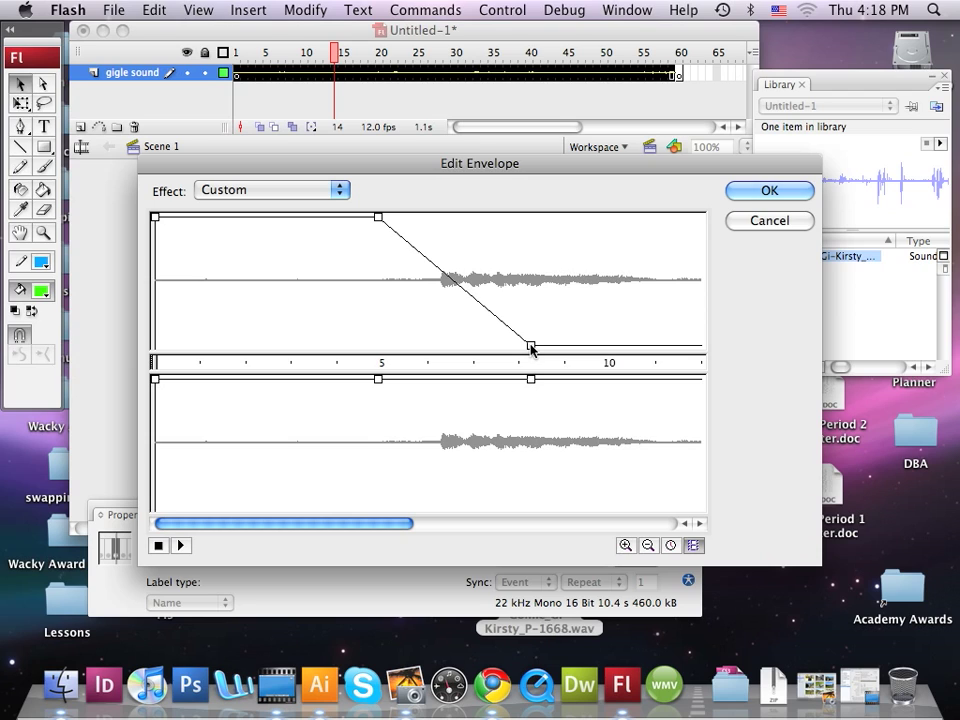
pyautogui.moveTo(531, 347); pyautogui.dragTo(371, 353)
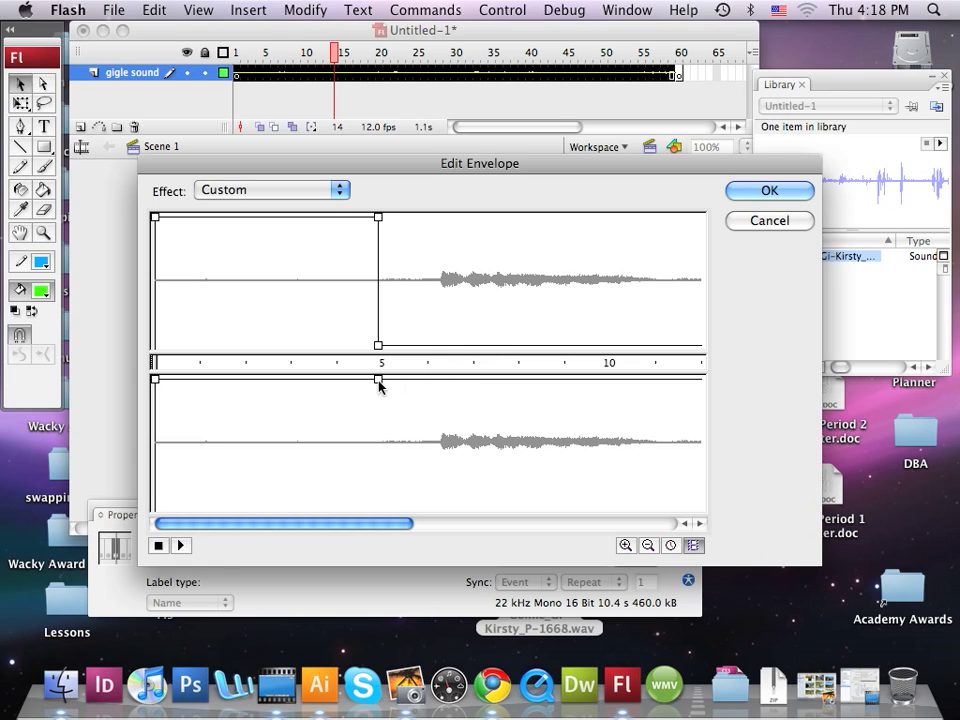
pyautogui.moveTo(380, 380); pyautogui.dragTo(376, 510)
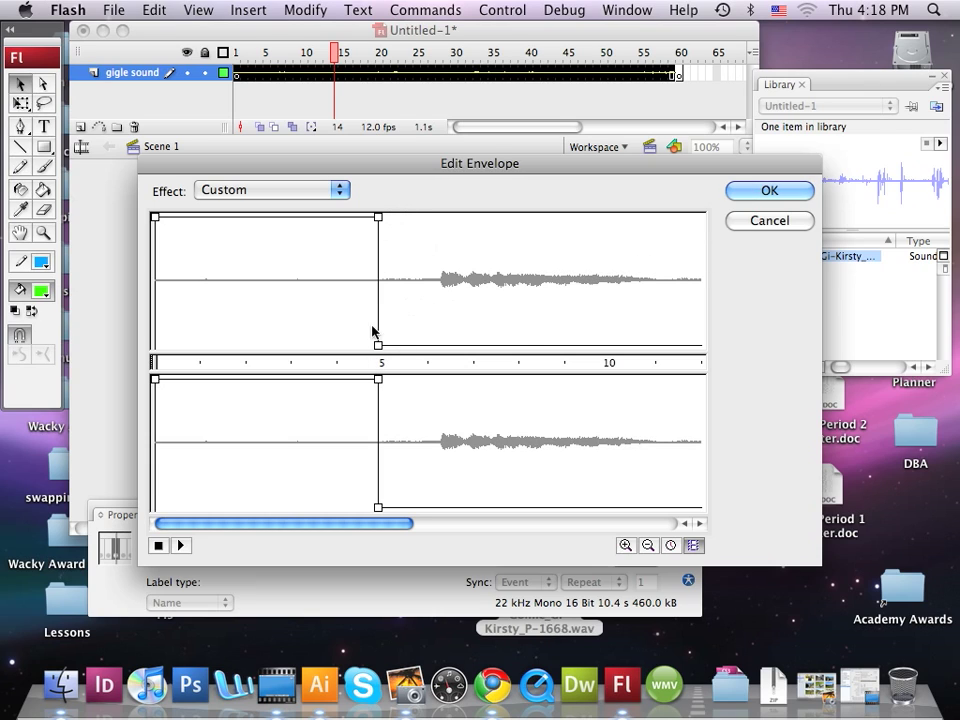
pyautogui.click(769, 192)
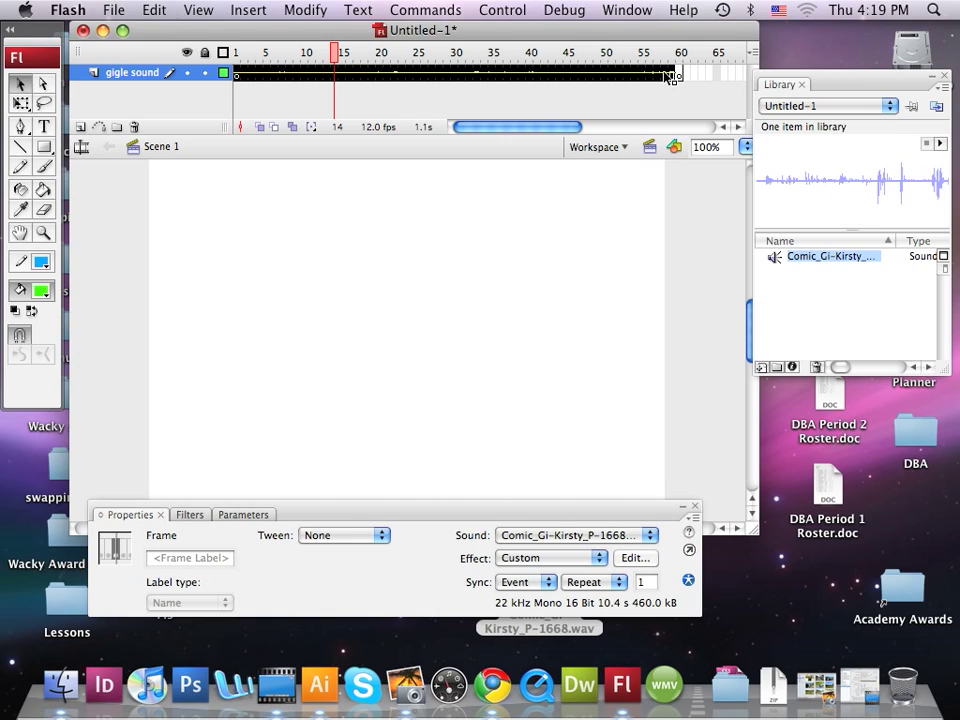
# Return to frame 1 and play the timeline to listen to the edited sound
pyautogui.click(334, 99)
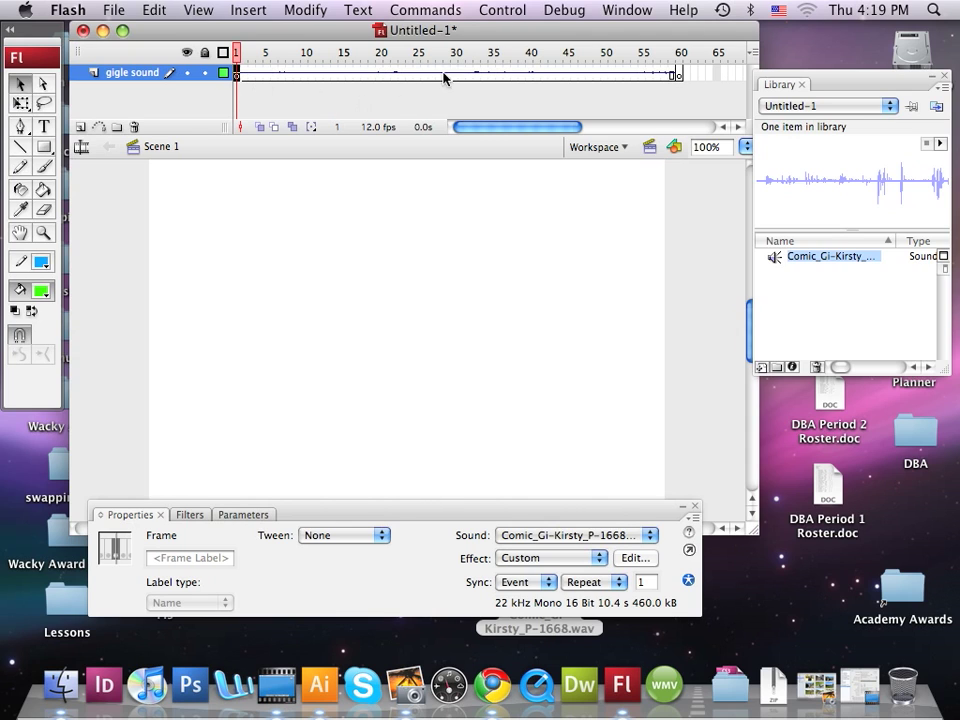
pyautogui.click(502, 10)
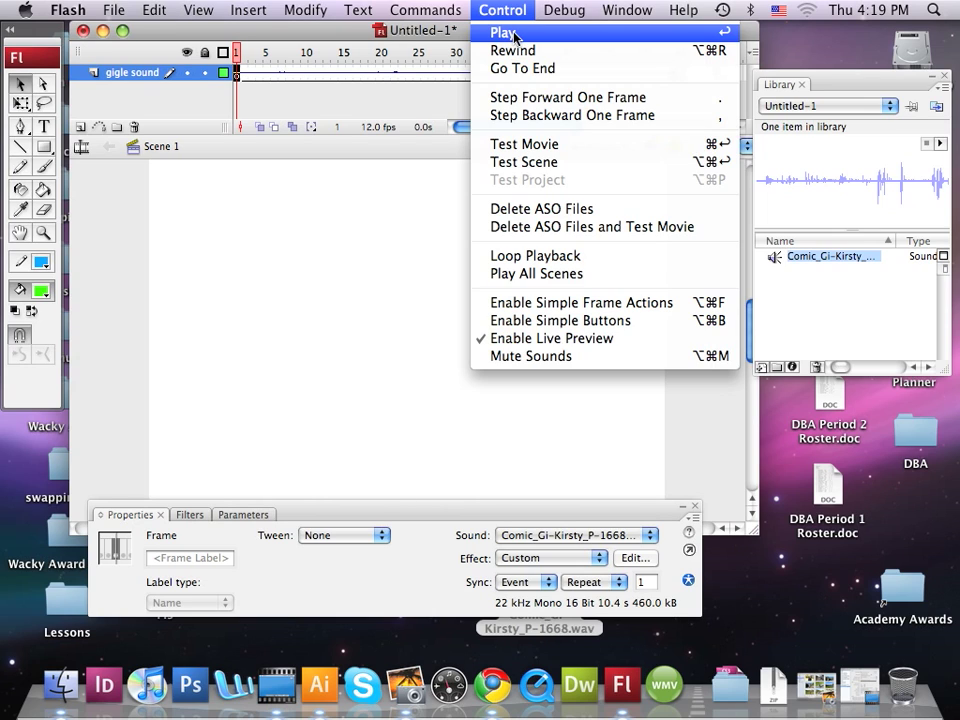
pyautogui.click(514, 36)
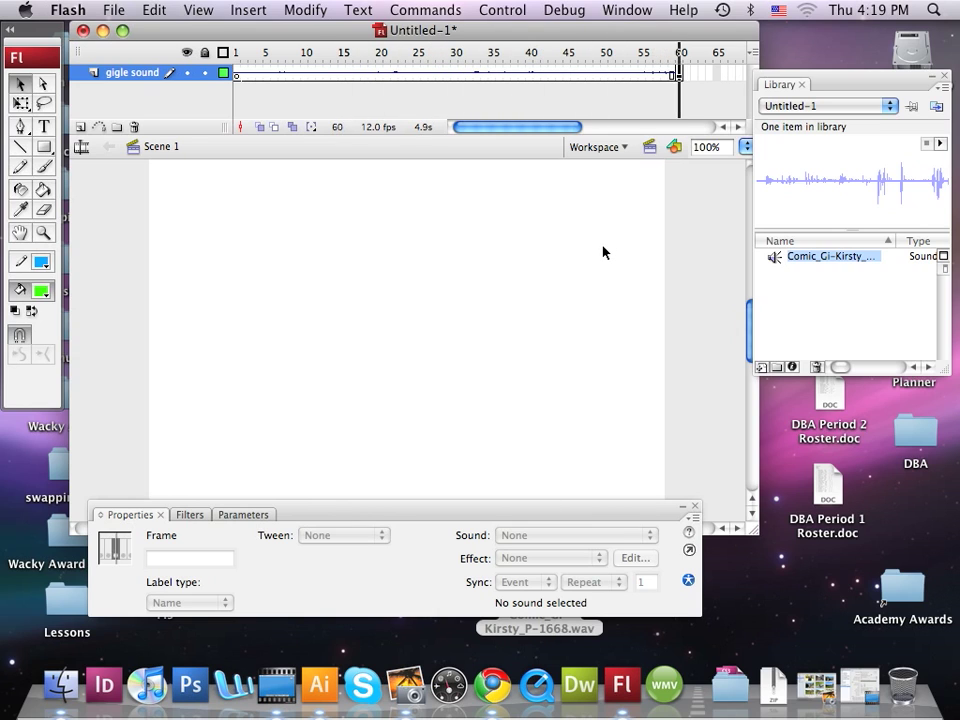
pyautogui.click(514, 11)
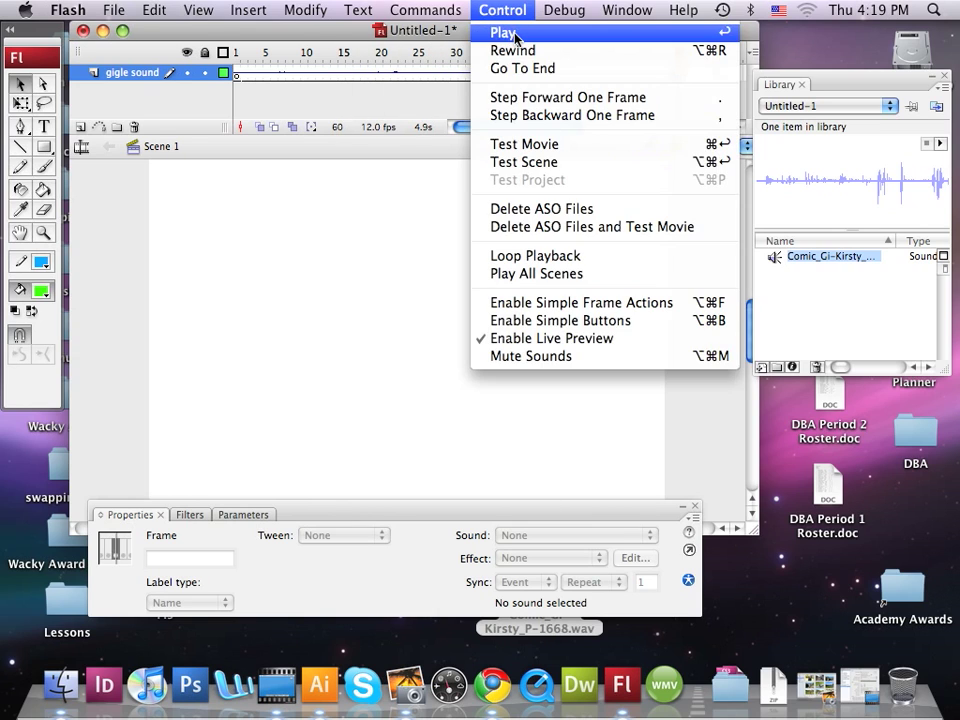
pyautogui.click(514, 39)
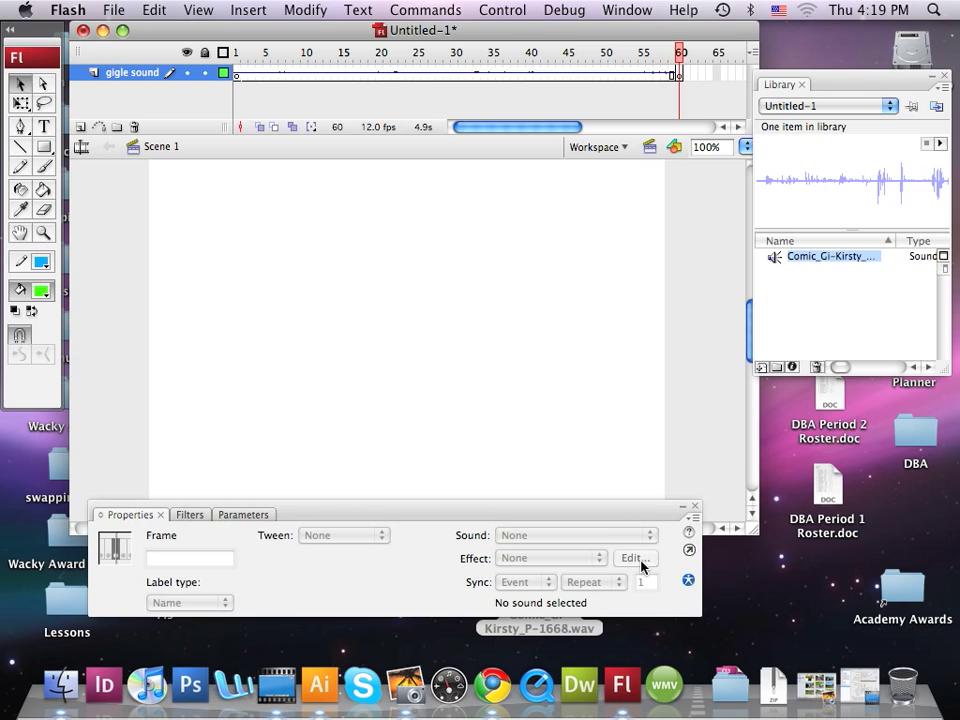
# Reopen the sound's envelope and move the silence point of both channels to between frames 8 and 9
pyautogui.click(512, 77)
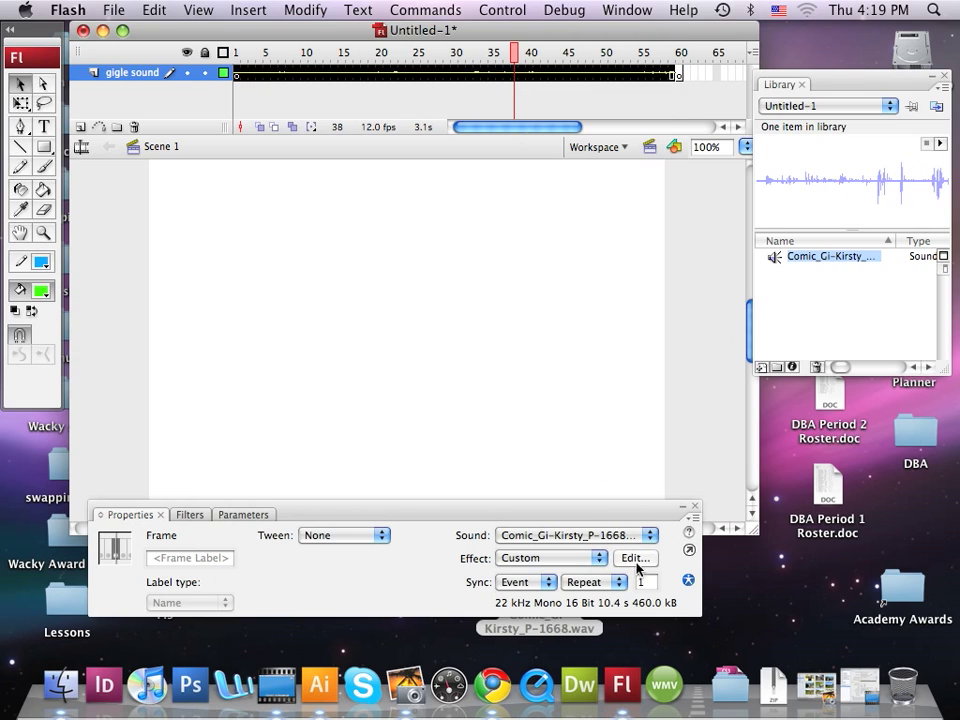
pyautogui.click(636, 558)
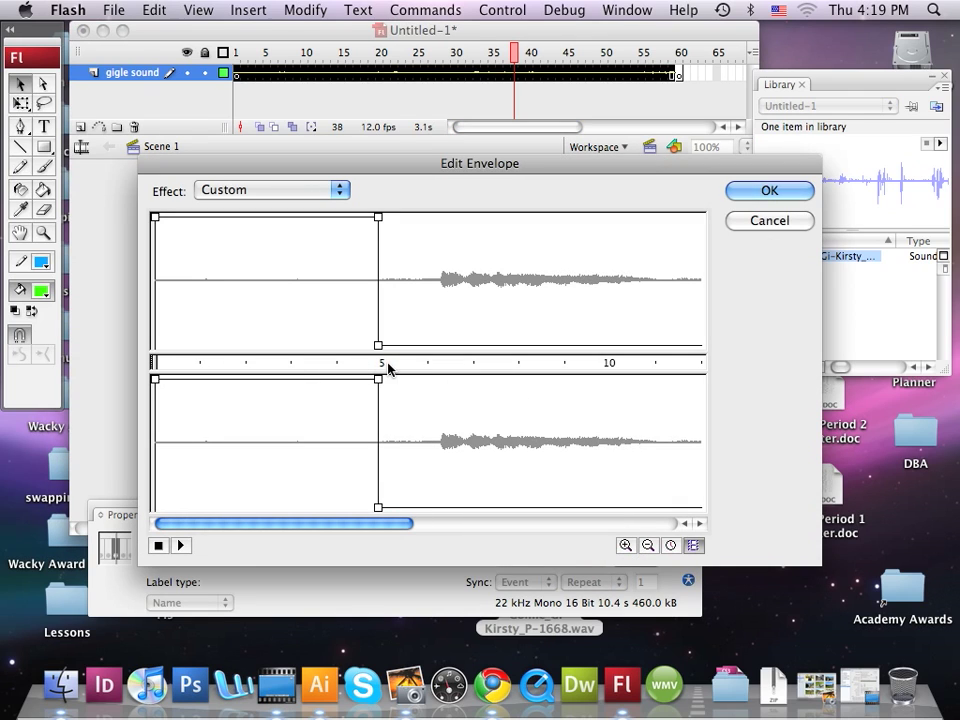
pyautogui.moveTo(378, 507); pyautogui.dragTo(542, 508)
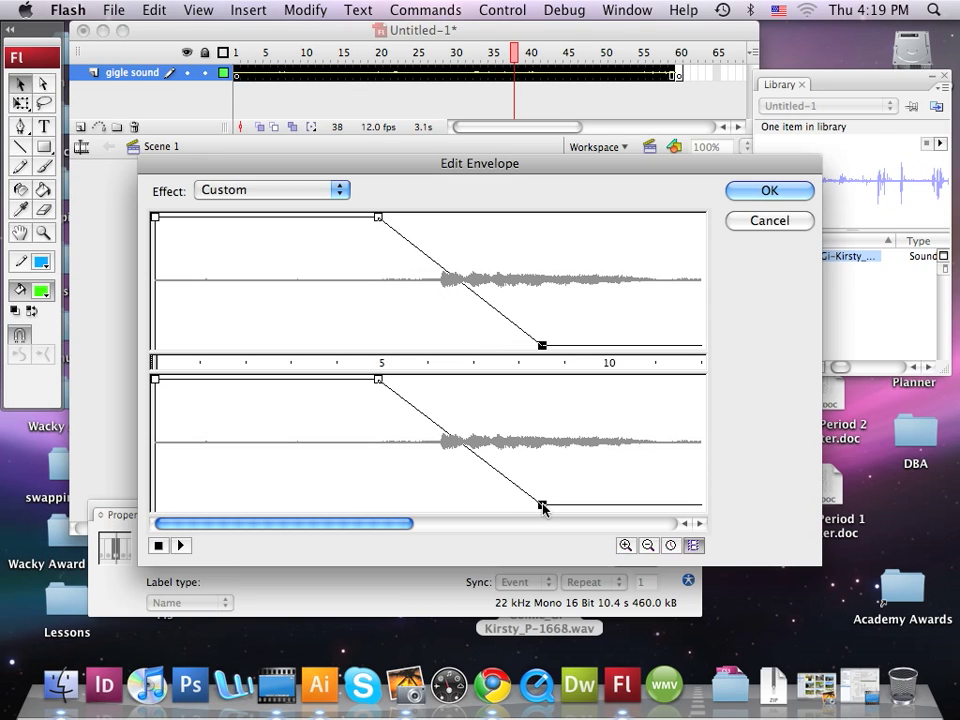
# Examine the waveform up to frame 60 and compare the ruler in seconds and in frames
pyautogui.click(700, 523)
pyautogui.click(700, 524)
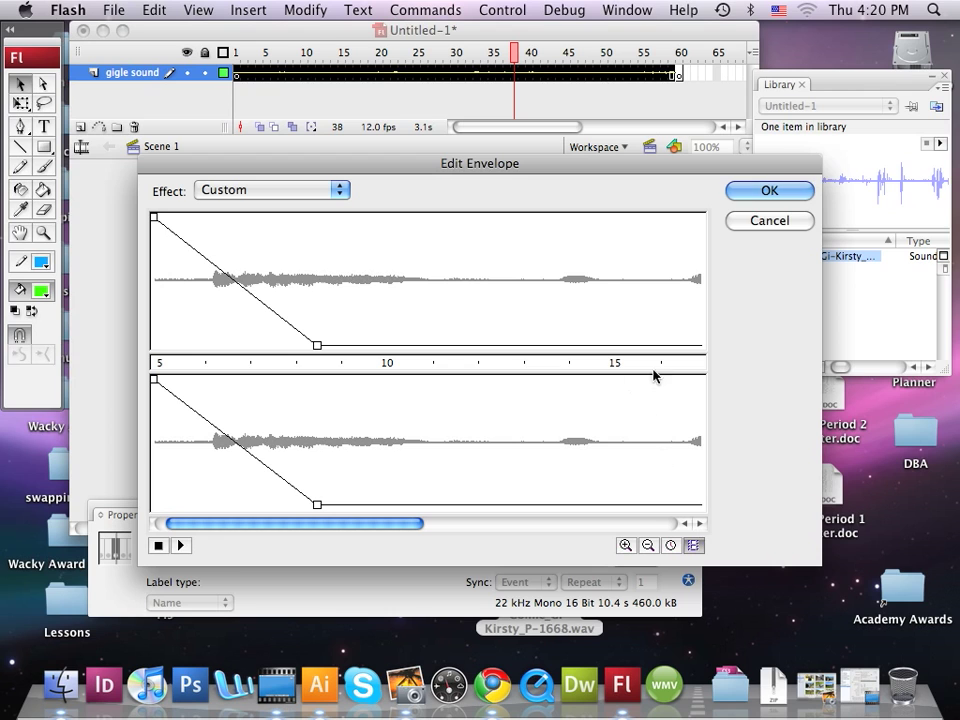
pyautogui.click(700, 523)
pyautogui.click(700, 523)
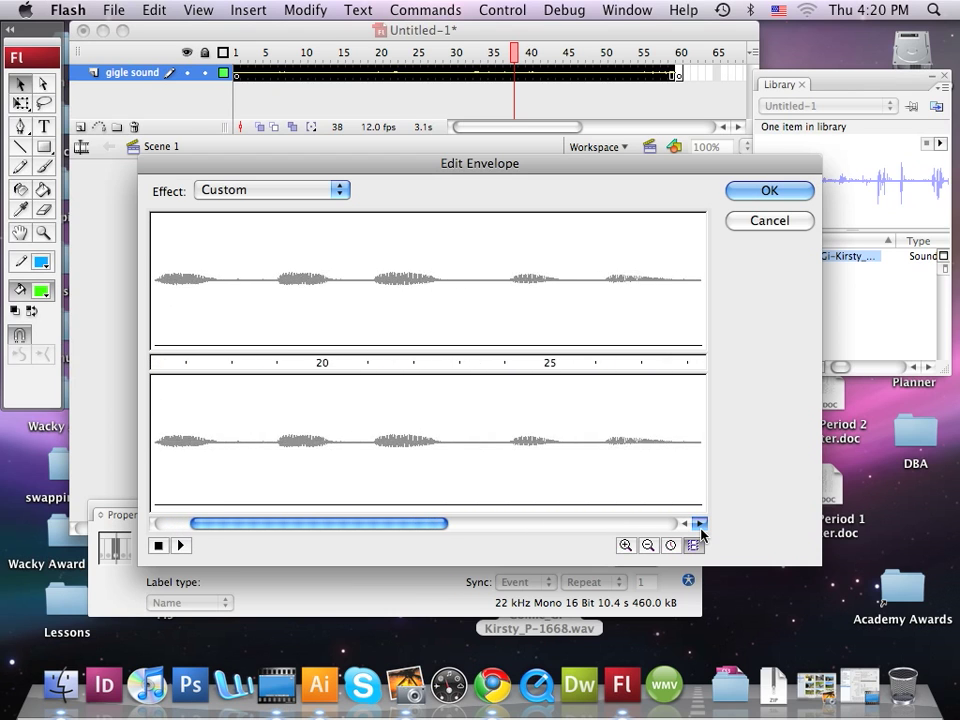
pyautogui.click(700, 523)
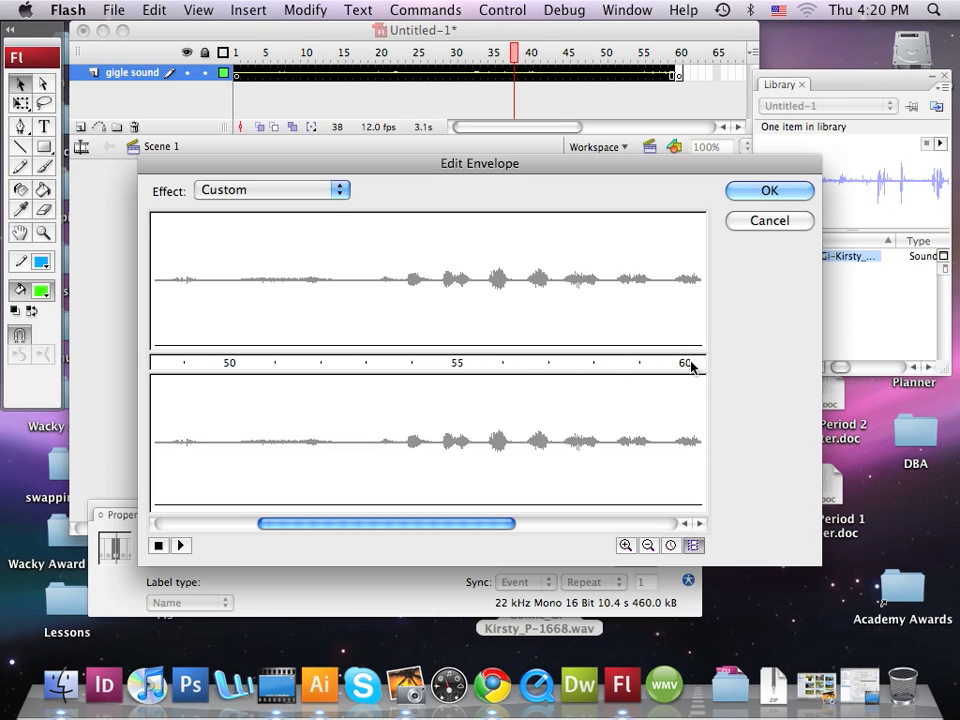
pyautogui.click(671, 545)
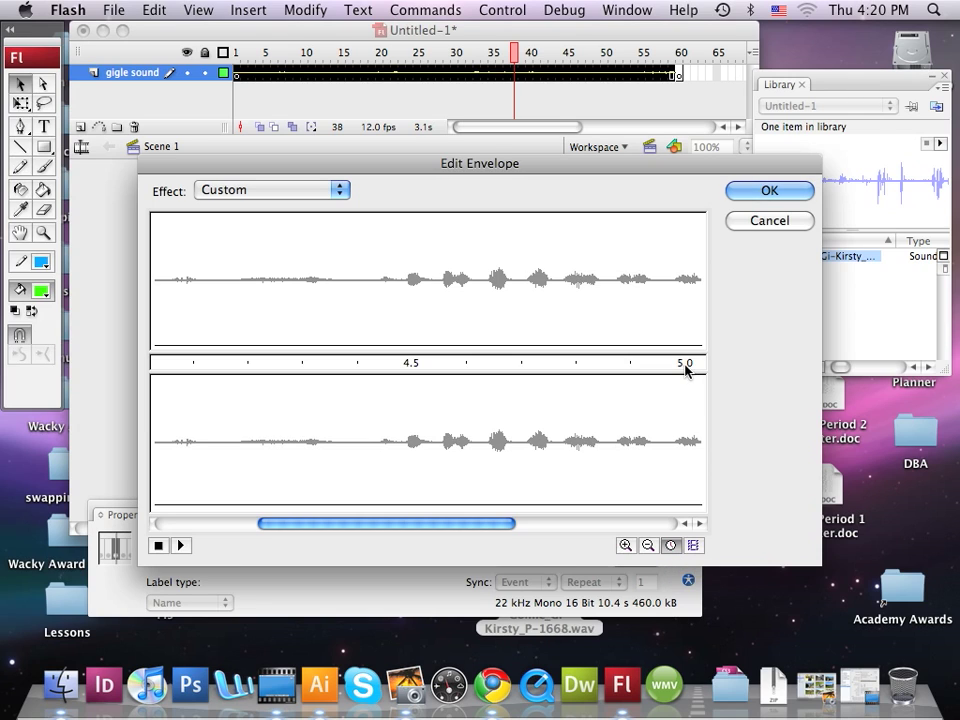
pyautogui.click(693, 546)
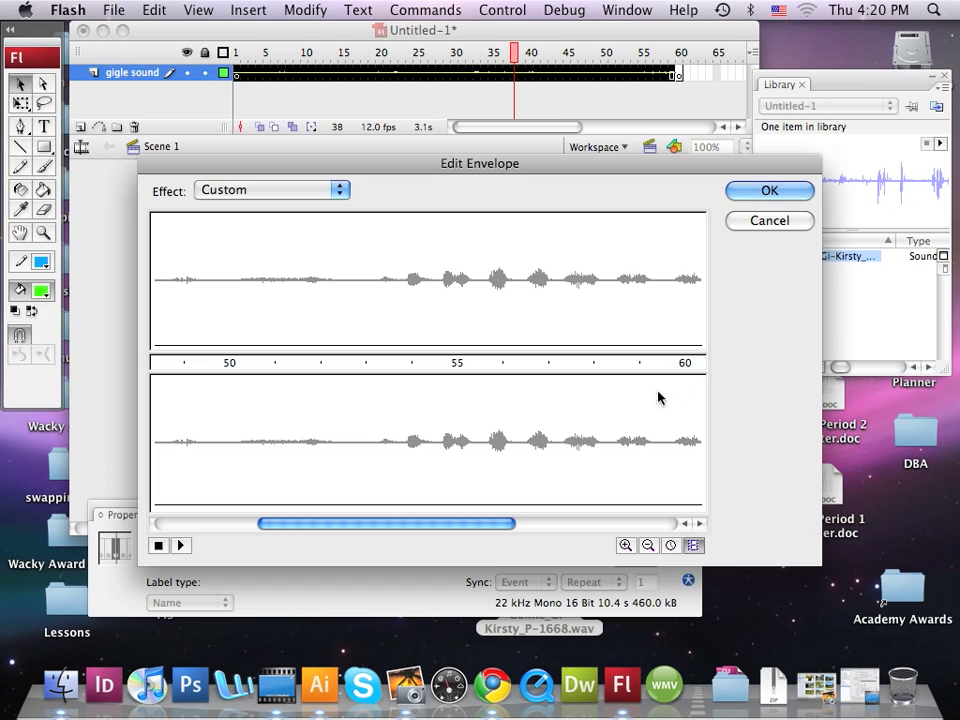
pyautogui.moveTo(491, 530); pyautogui.dragTo(388, 531)
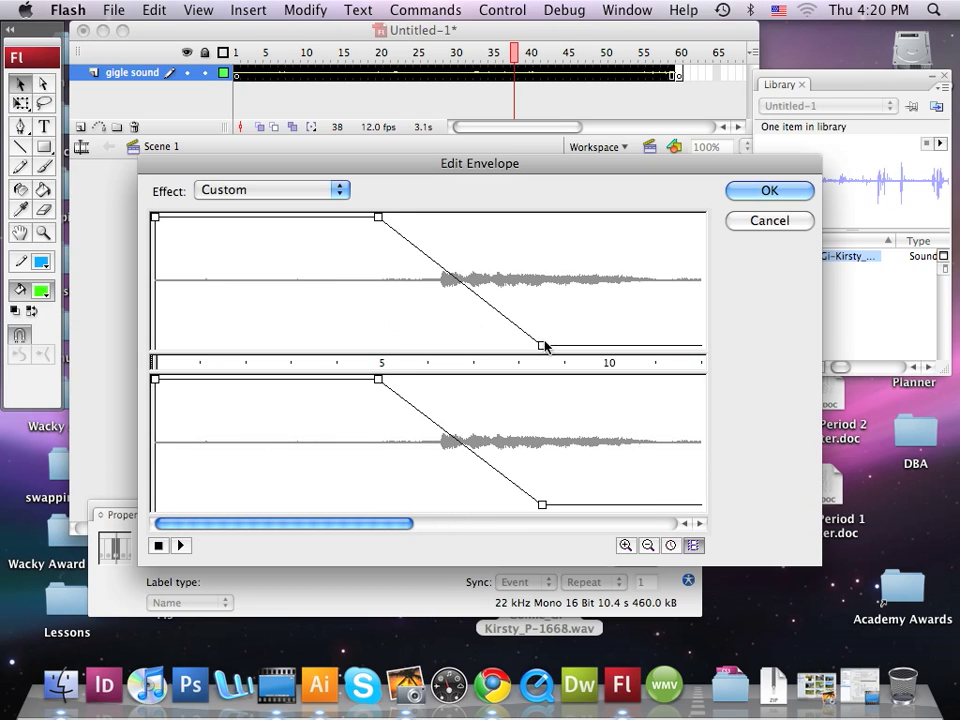
# Raise the silence point of both channels back to full volume and shift it to about frame 12
pyautogui.moveTo(542, 345); pyautogui.dragTo(549, 221)
pyautogui.moveTo(549, 216); pyautogui.dragTo(705, 213)
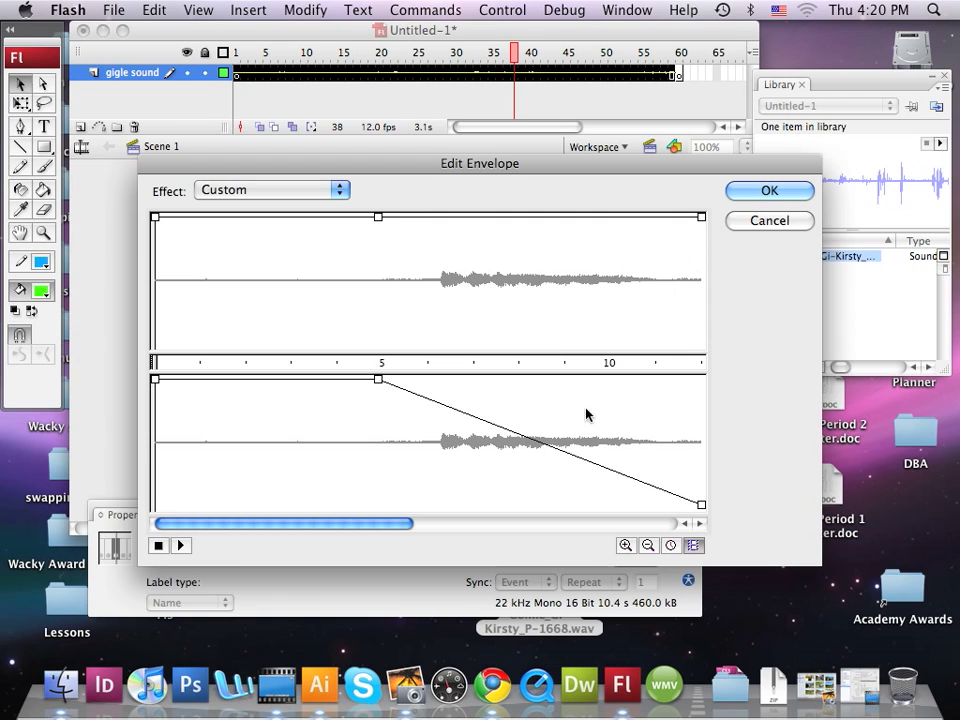
pyautogui.moveTo(366, 525); pyautogui.dragTo(306, 531)
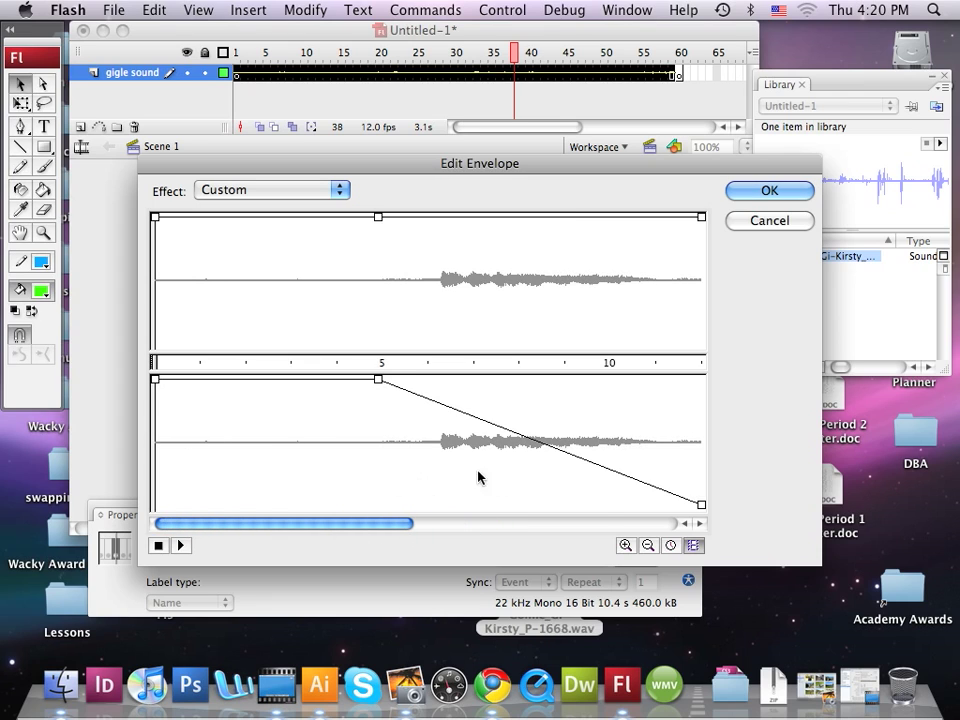
pyautogui.moveTo(702, 506); pyautogui.dragTo(696, 371)
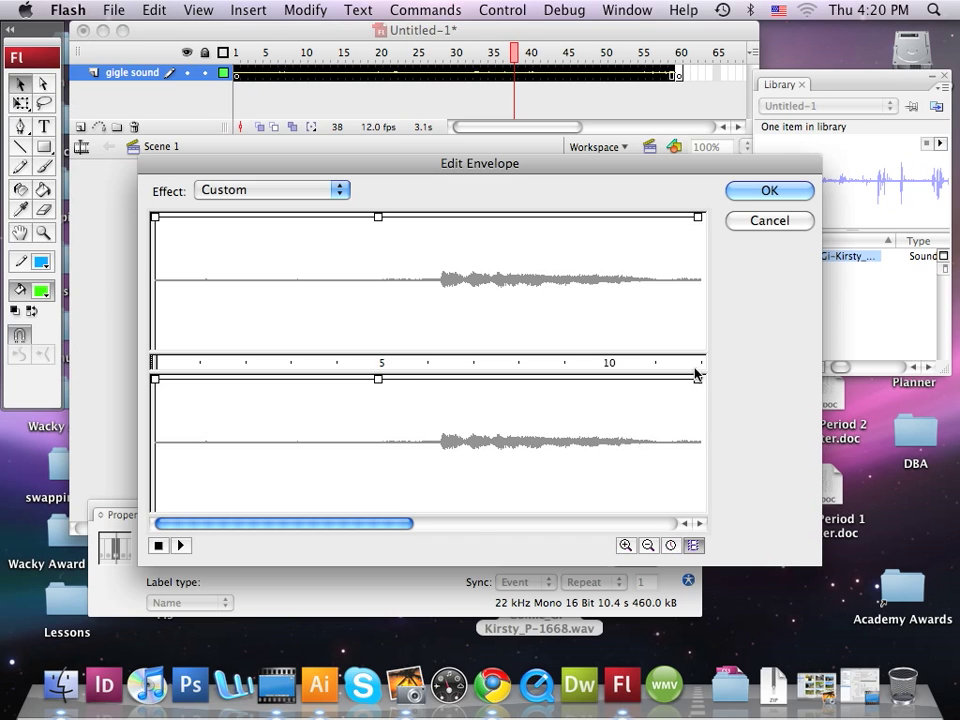
# Add envelope points at frame 60 and drop both channels vertically from full volume to silence there
pyautogui.moveTo(430, 533); pyautogui.dragTo(443, 533)
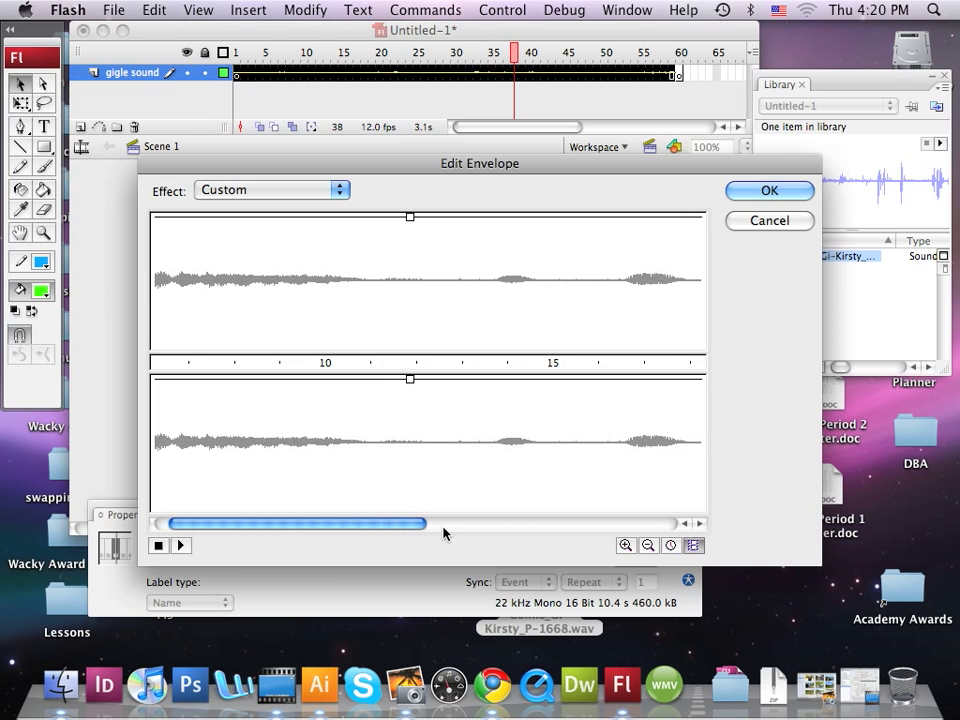
pyautogui.click(699, 524)
pyautogui.moveTo(699, 527); pyautogui.dragTo(699, 524)
pyautogui.click(699, 524)
pyautogui.click(520, 217)
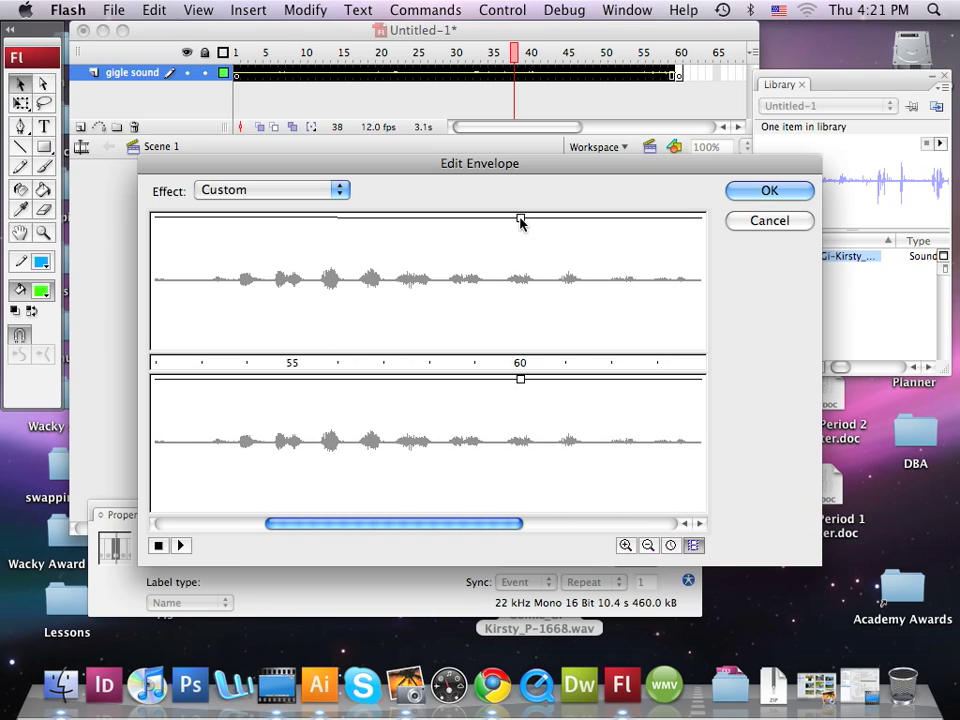
pyautogui.click(593, 220)
pyautogui.click(521, 217)
pyautogui.click(593, 218)
pyautogui.moveTo(593, 218); pyautogui.dragTo(521, 507)
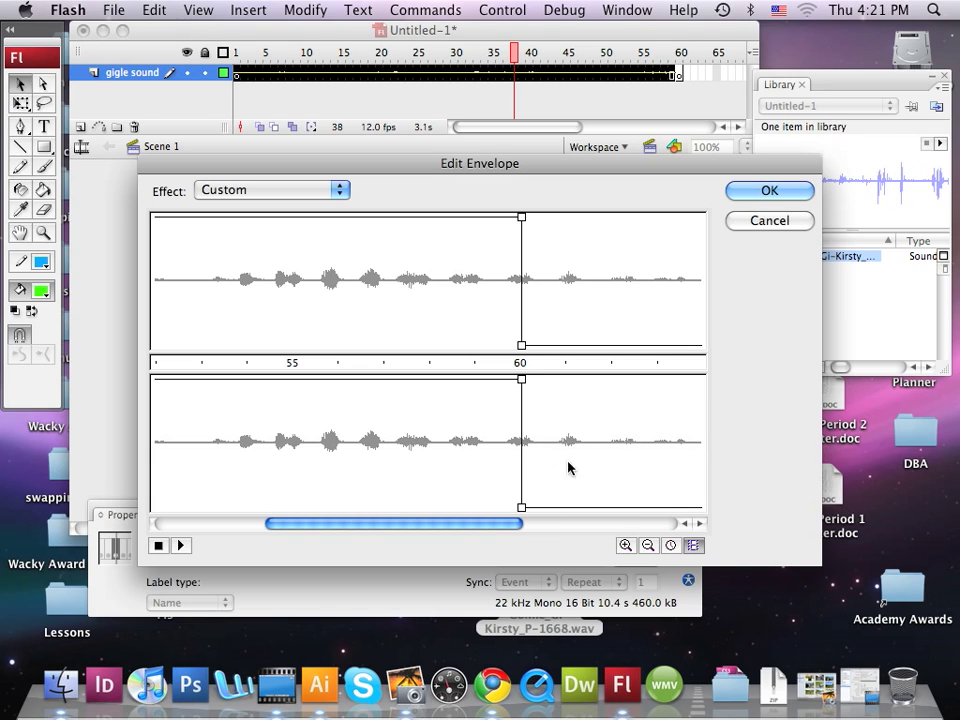
# Check the cut-off point on the seconds ruler, switch the ruler back to frames and accept the envelope
pyautogui.click(670, 545)
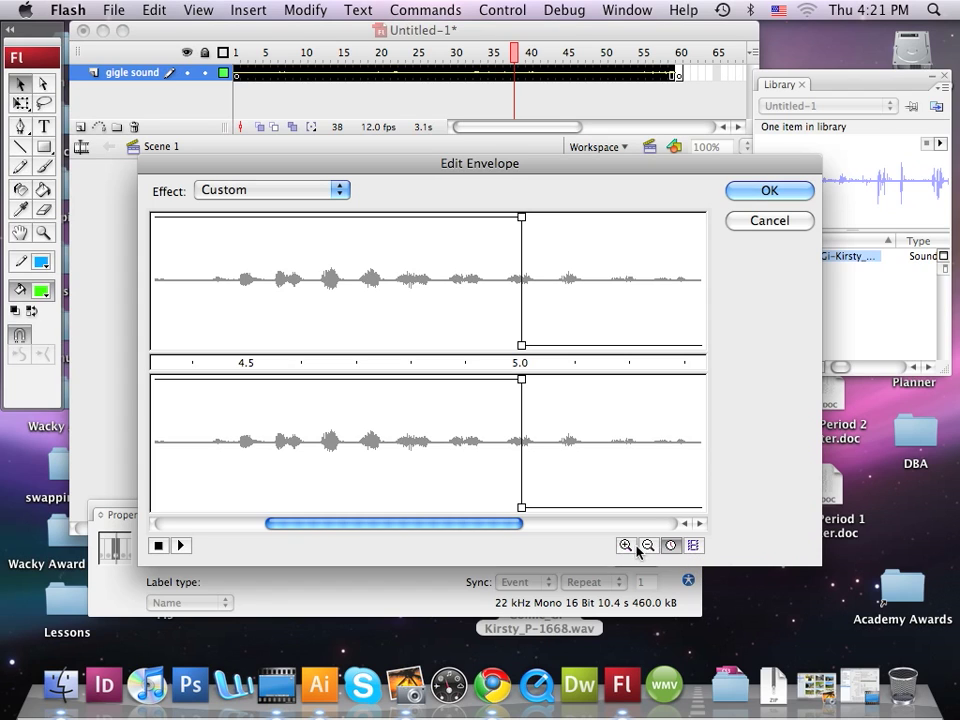
pyautogui.click(695, 549)
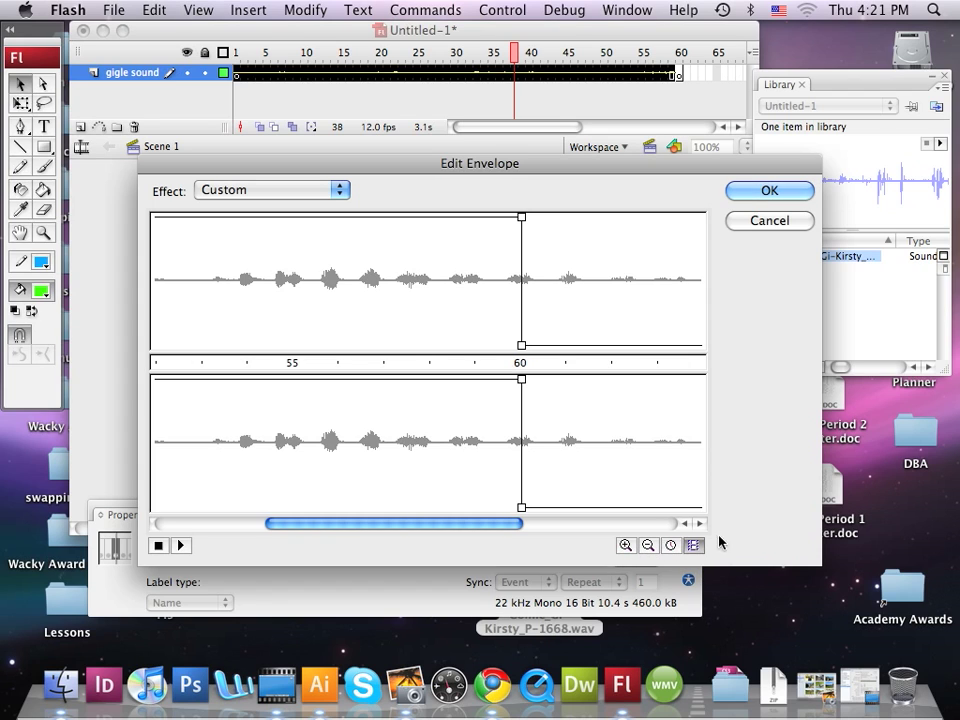
pyautogui.click(766, 191)
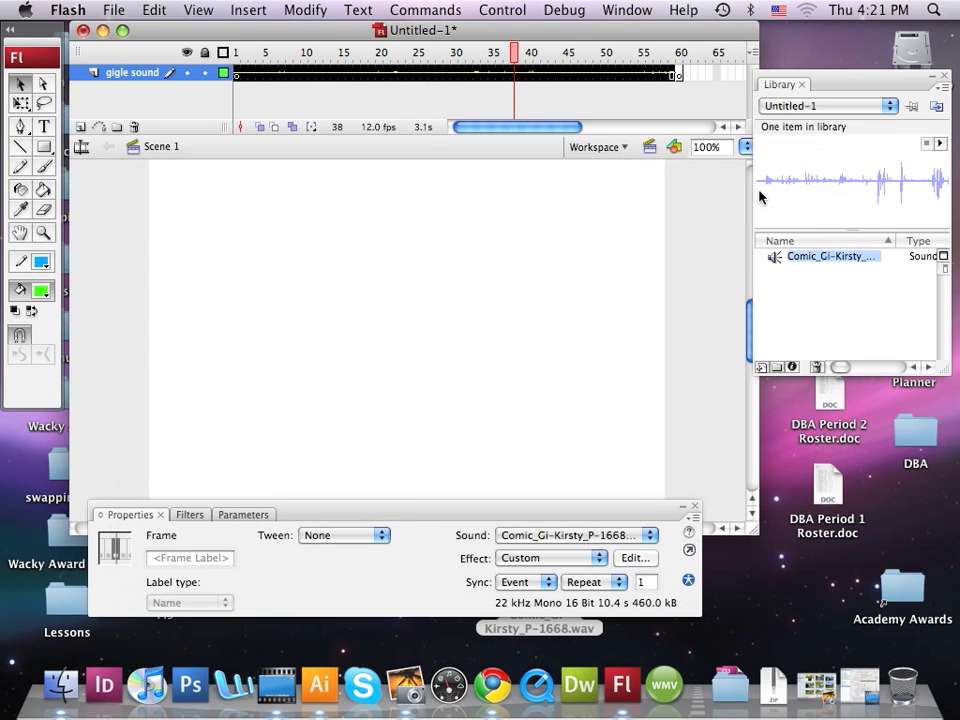
# Go back to frame 1 and play the timeline to check where the sound cuts off
pyautogui.click(238, 76)
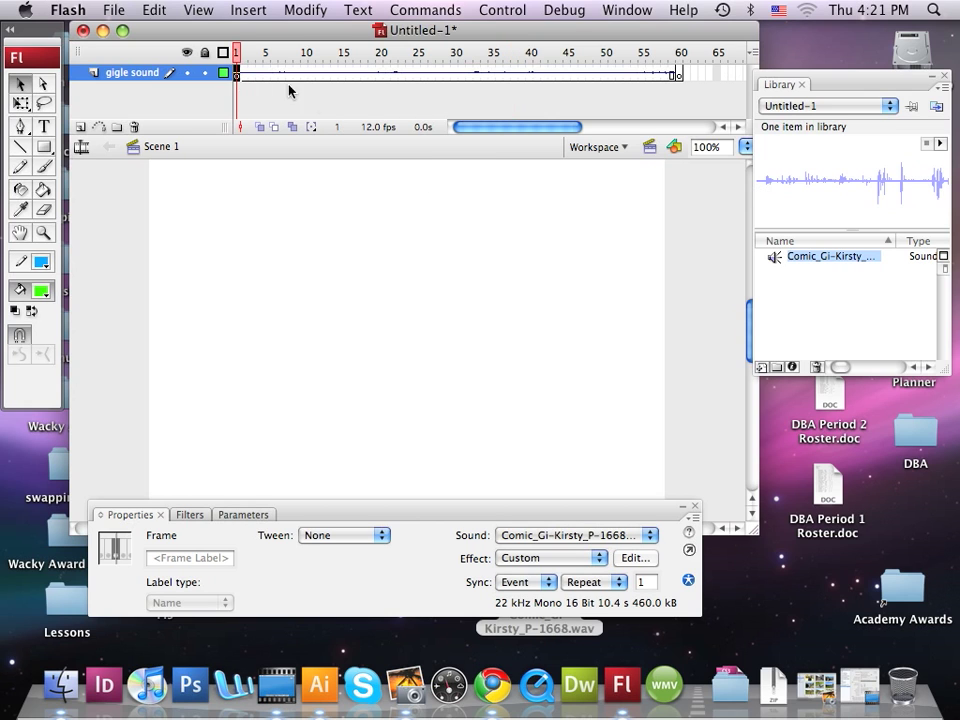
pyautogui.click(645, 10)
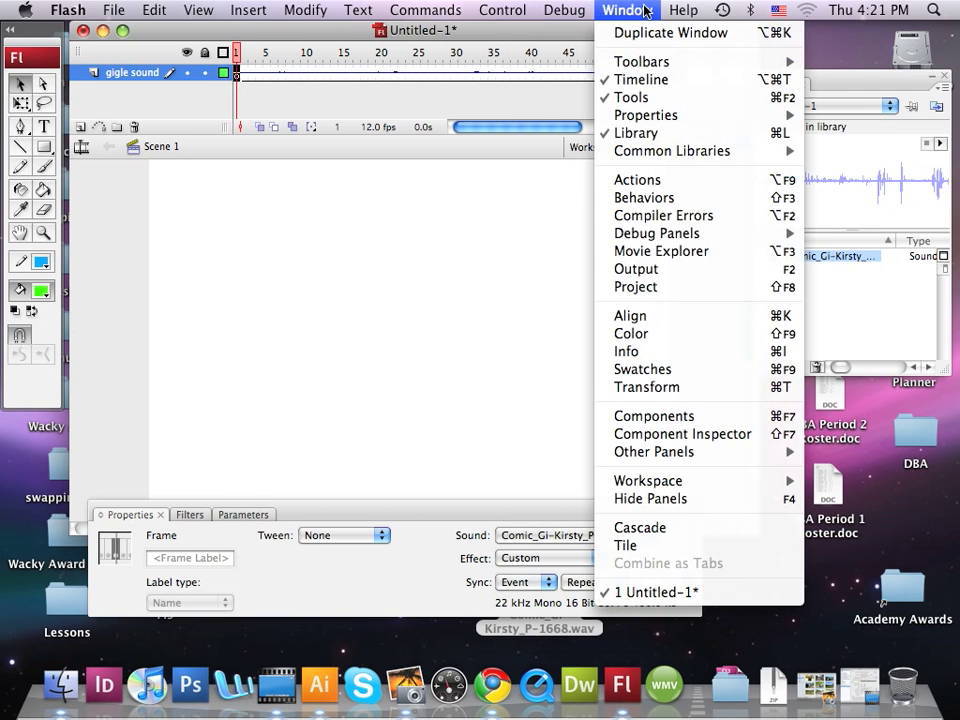
pyautogui.moveTo(505, 10)
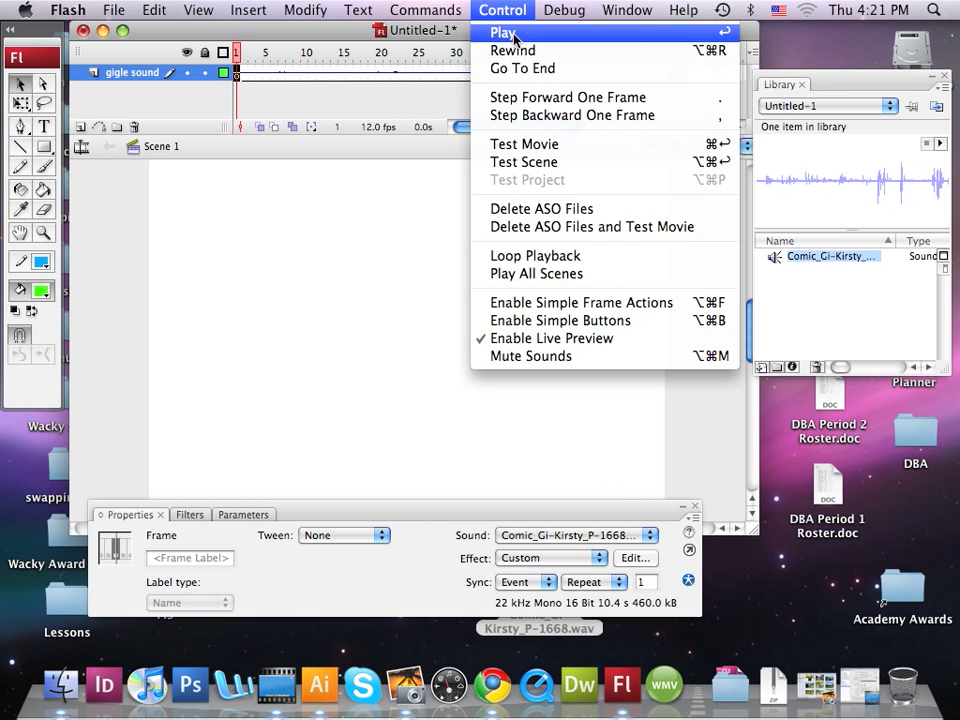
pyautogui.click(512, 40)
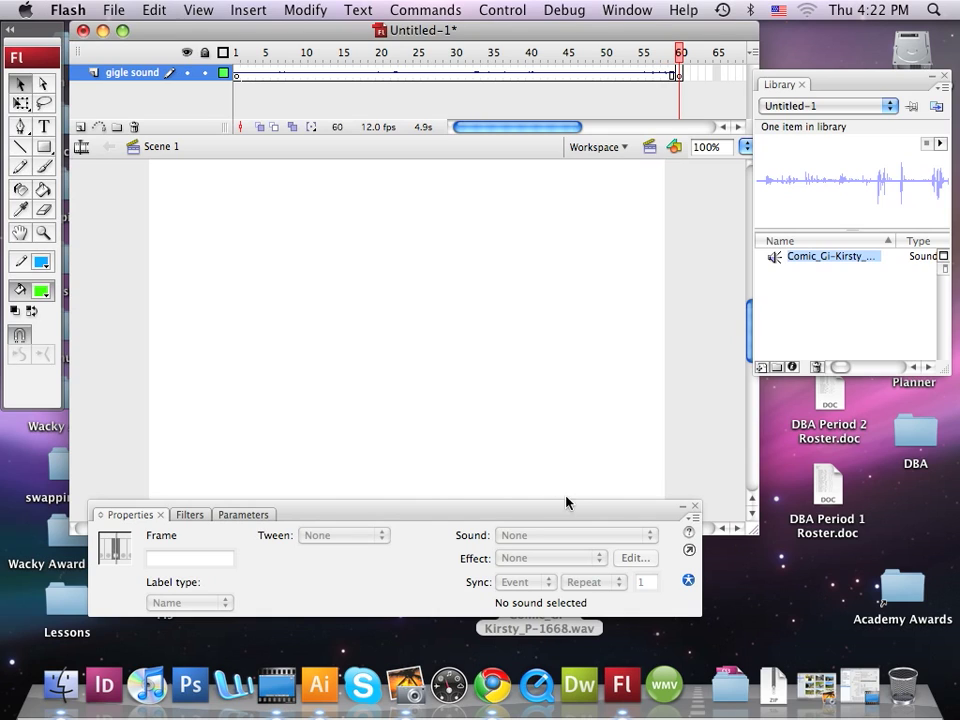
pyautogui.click(232, 684)
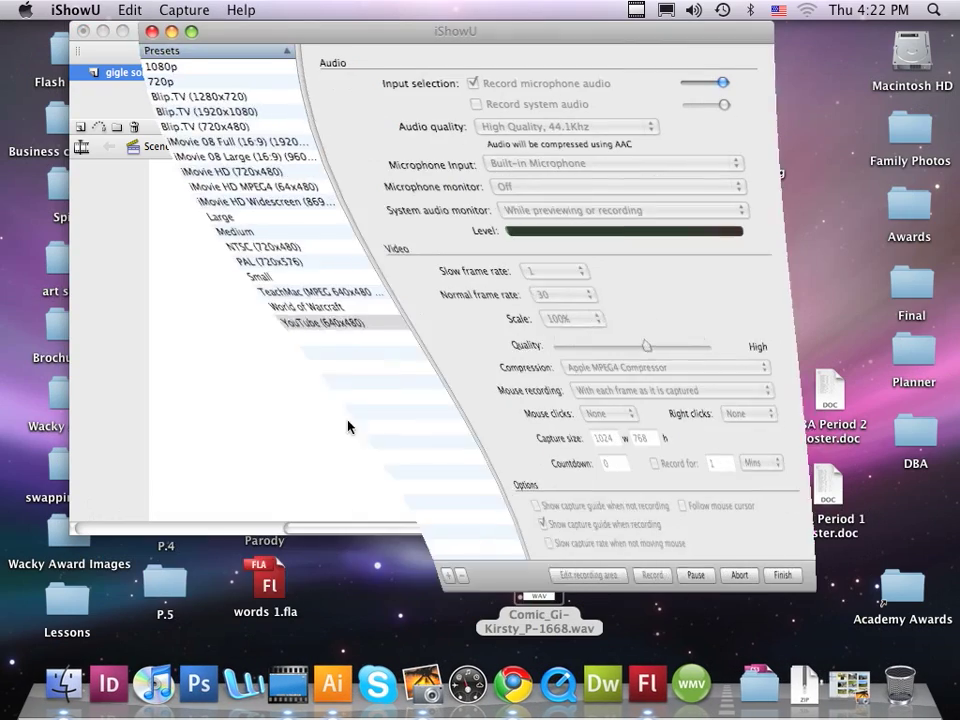